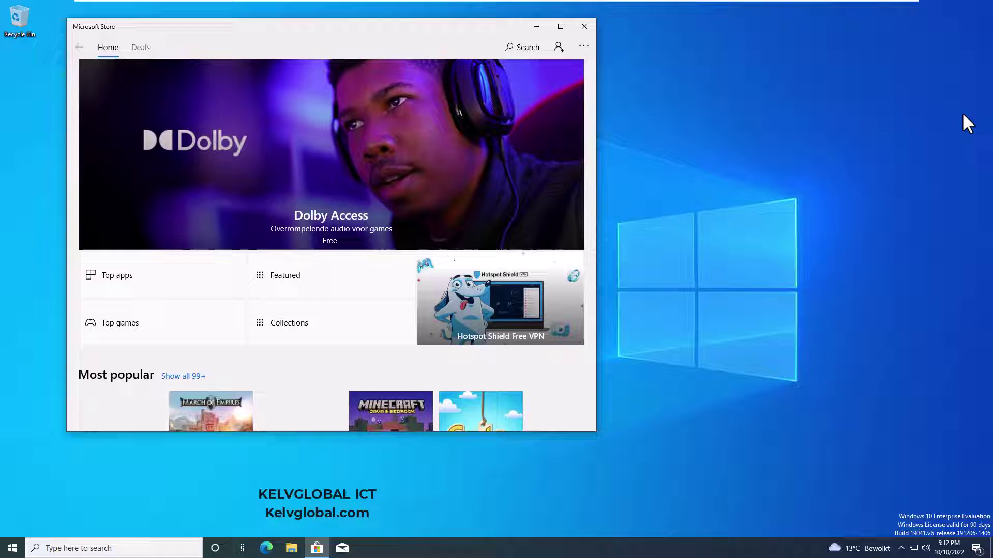
Open Windows Settings to the System About page
left_click(11, 550)
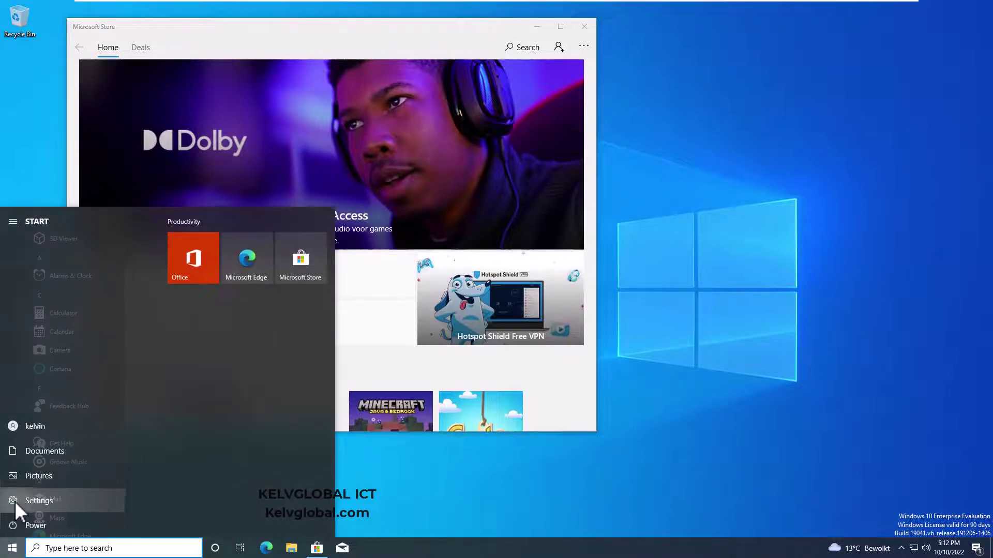
left_click(14, 501)
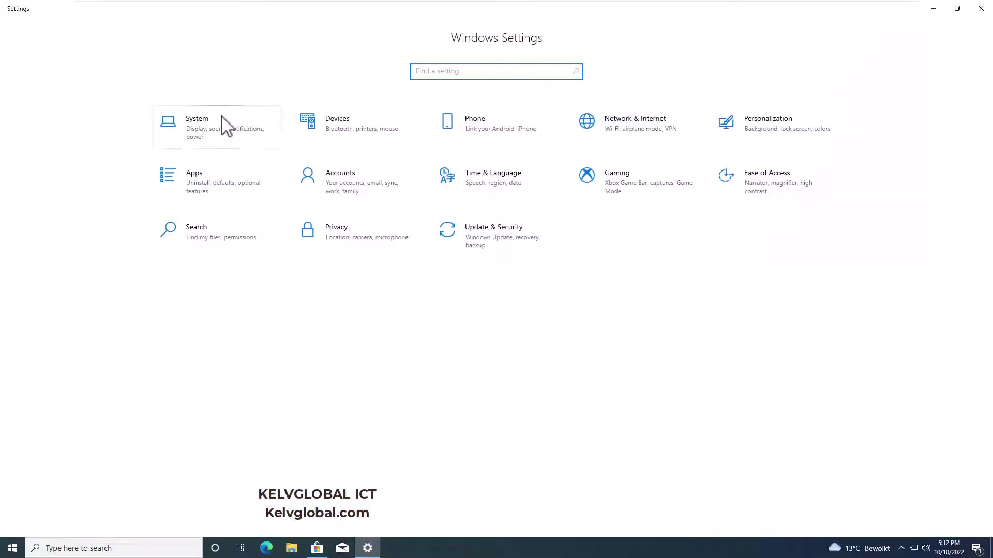
left_click(222, 119)
left_click(23, 415)
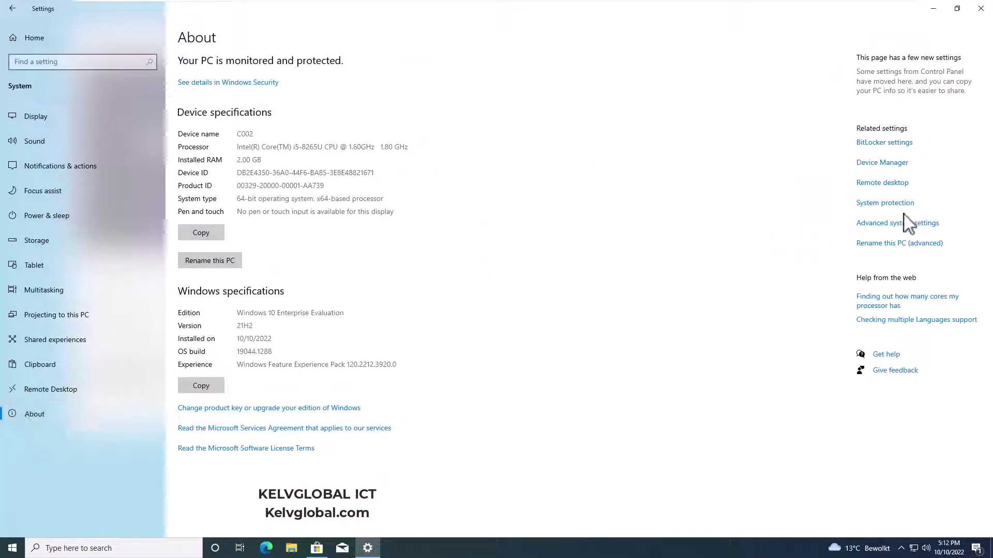
Check in System Properties that the computer is named C002 in WORKGROUP, then close it
left_click(861, 224)
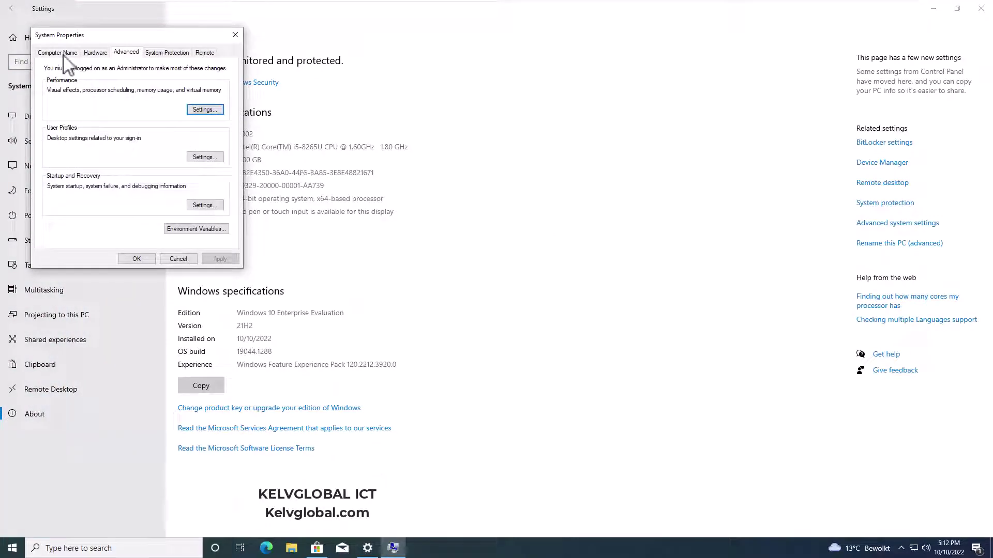
left_click(64, 52)
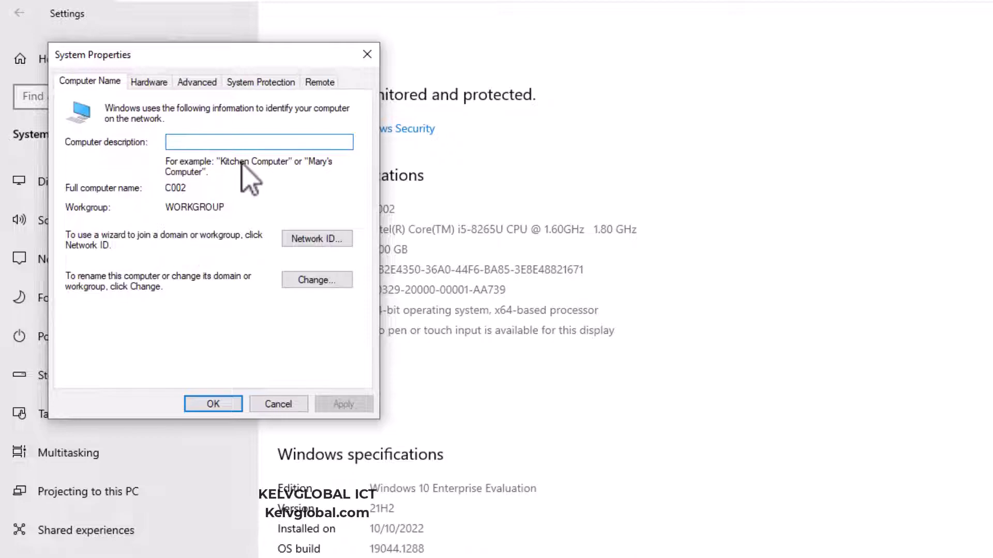
left_click(368, 55)
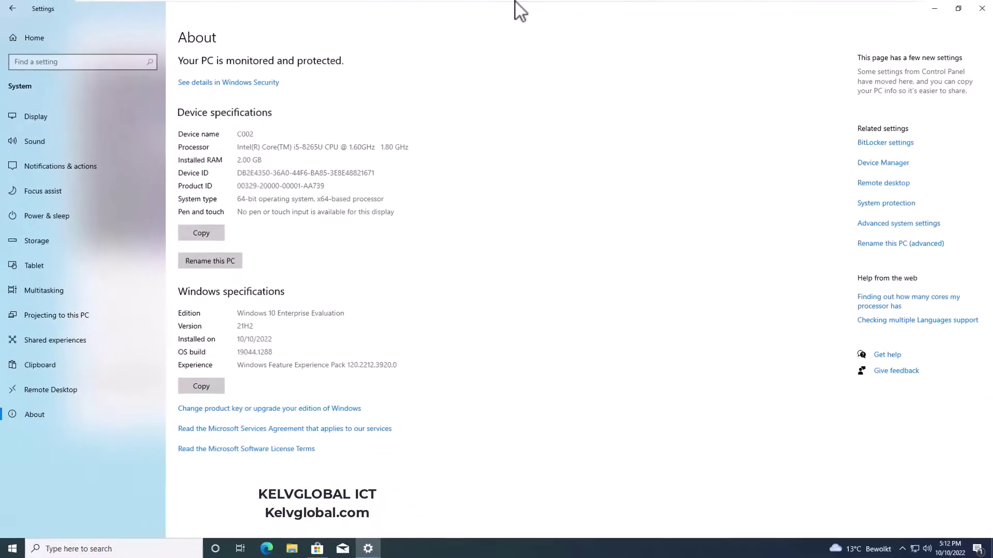
Look at the ADC01 and C001 VMs, return to C002, and minimize Settings to show the Store
mouse_move(517, 2)
left_click(556, 8)
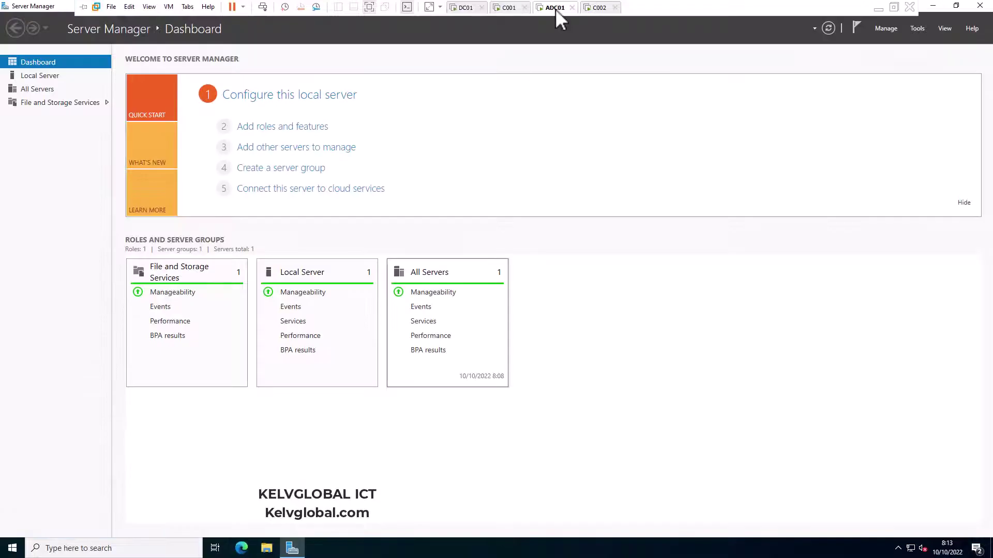
left_click(504, 9)
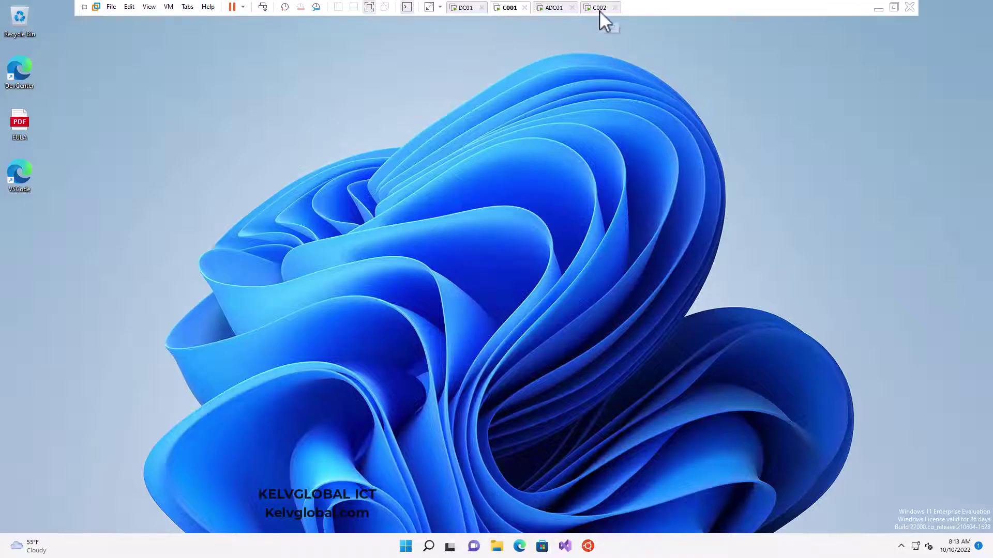
left_click(600, 9)
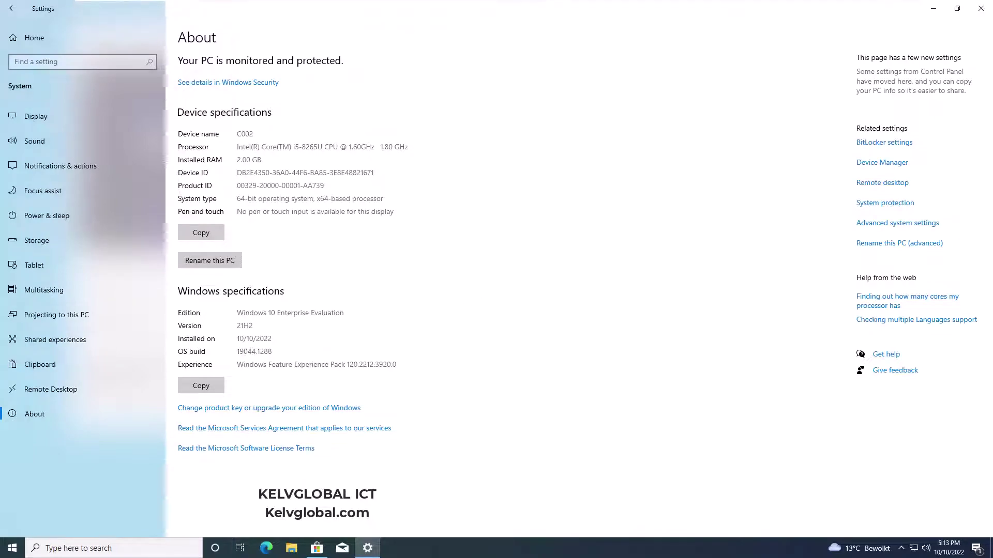
left_click(935, 9)
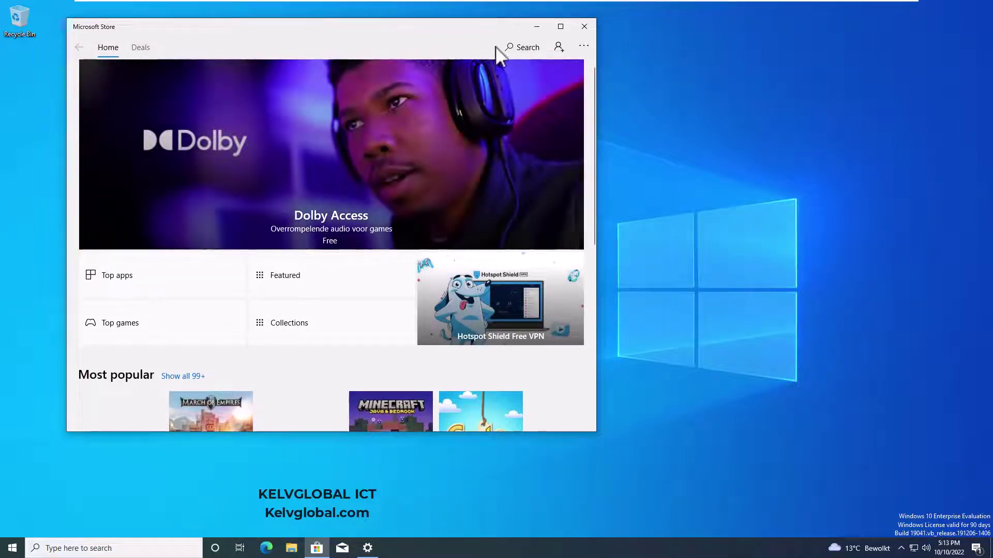
Search the Store for 'portal' and get Company Portal without signing in to the Store
left_click(527, 47)
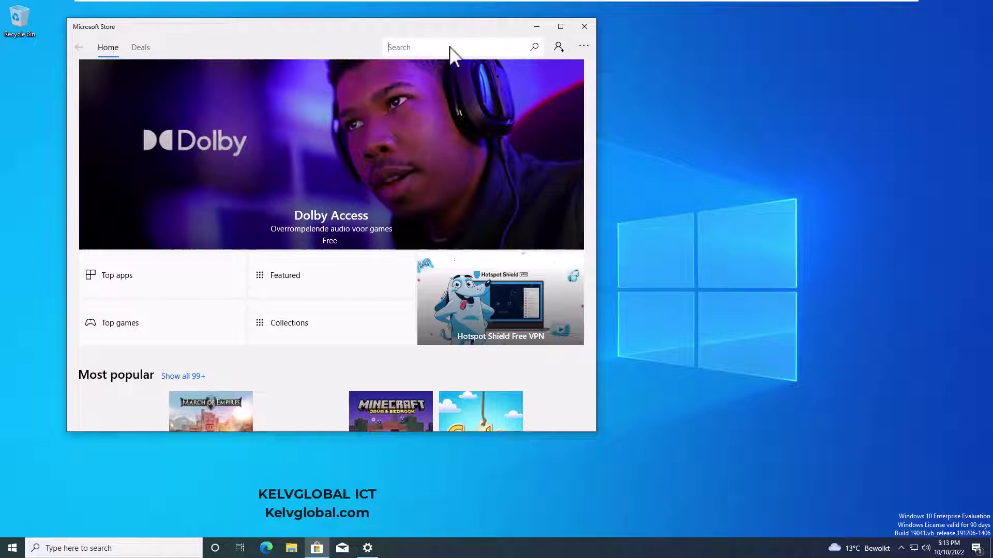
type("portal")
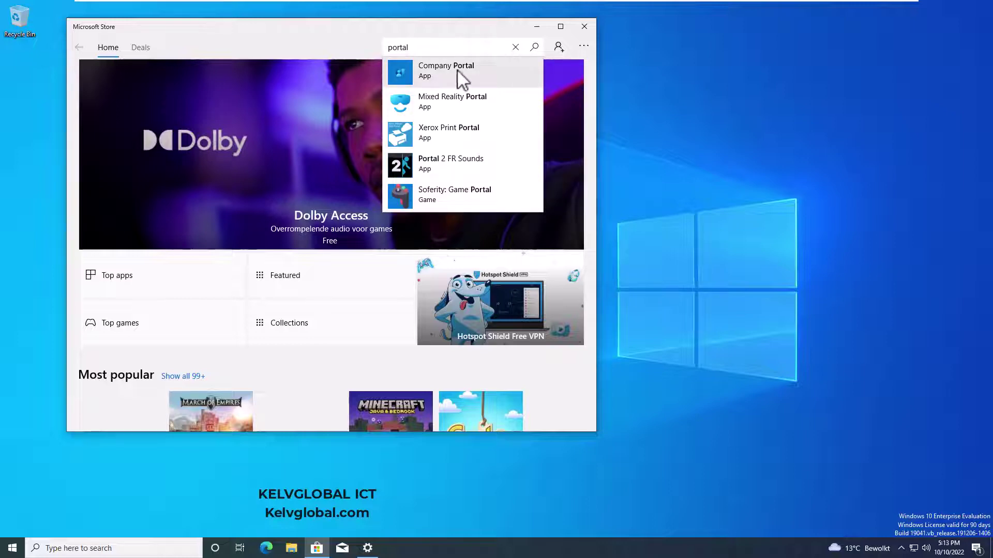
left_click(460, 75)
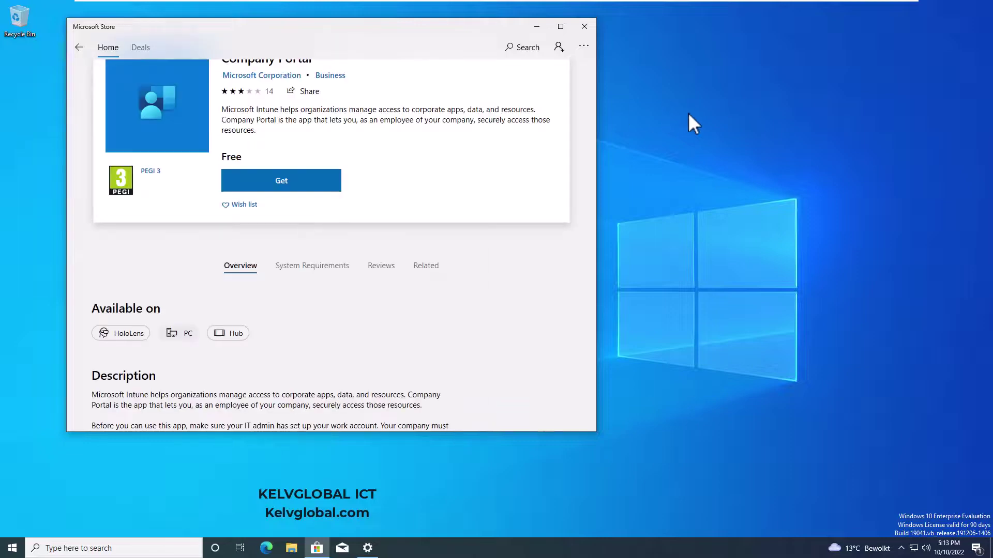
left_click(317, 213)
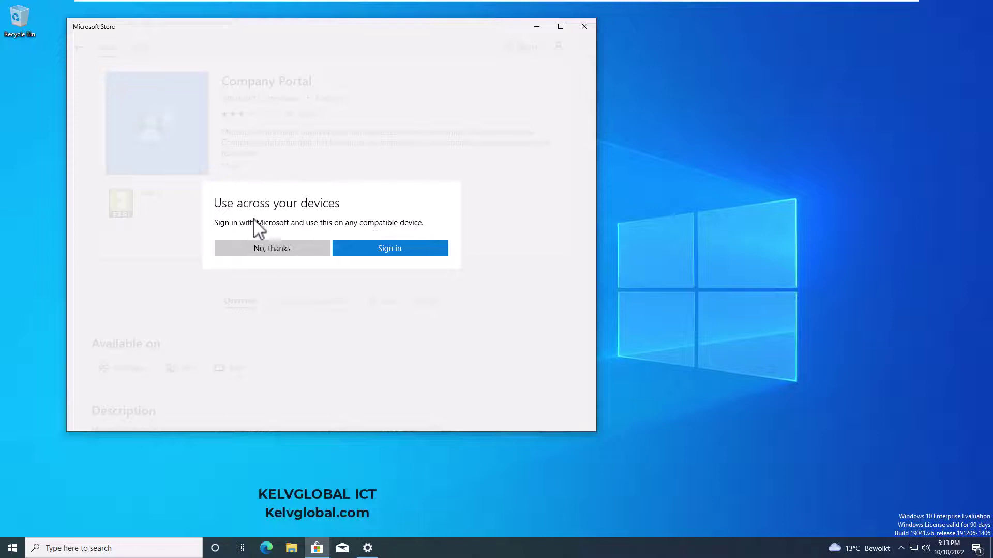
left_click(303, 253)
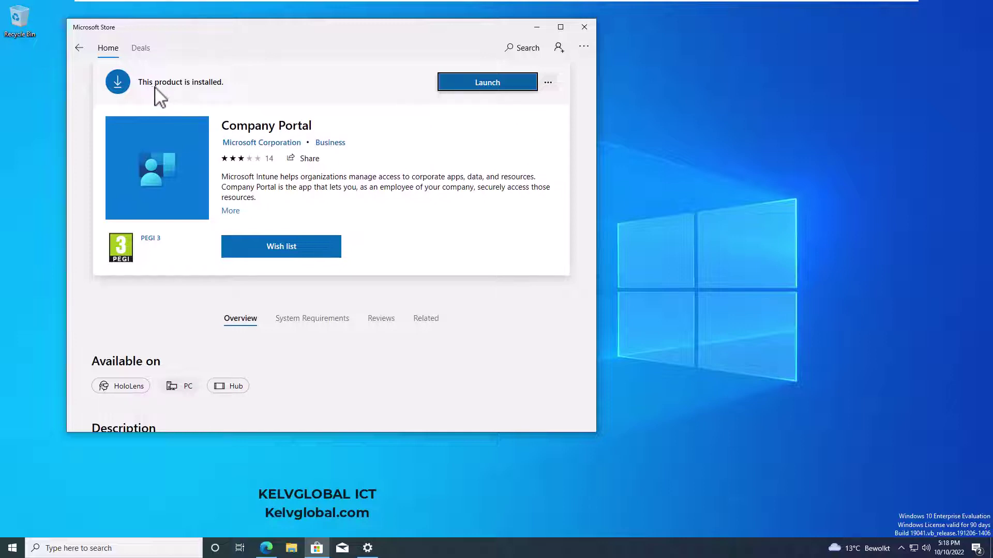
Launch Company Portal, see Azure AD lists C001, DC01, ADC01, and confirm hostname C002 in cmd
left_click(480, 88)
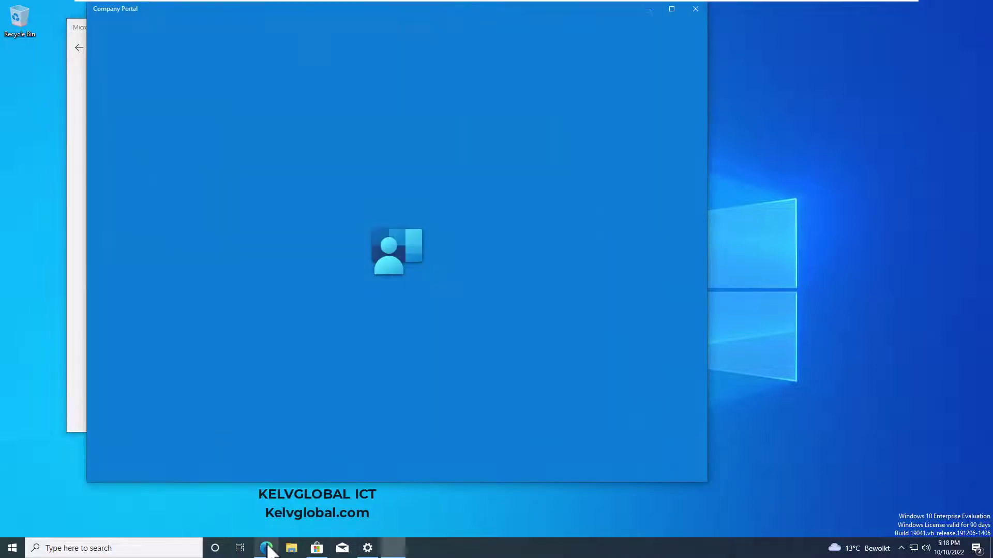
left_click(266, 548)
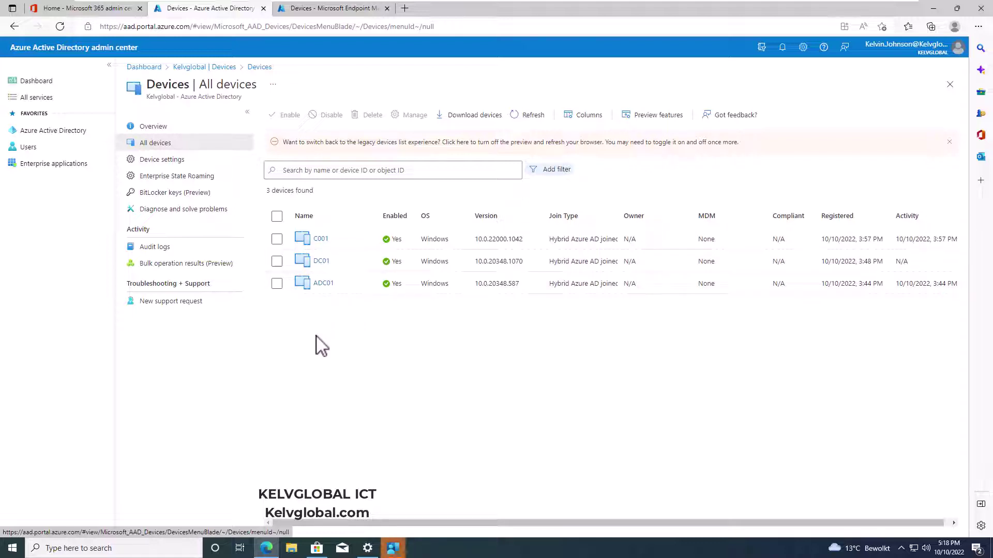
key("super+r")
type("cmd")
key("Return")
type("hostame")
key("BackSpace")
key("BackSpace")
type("name")
key("Return")
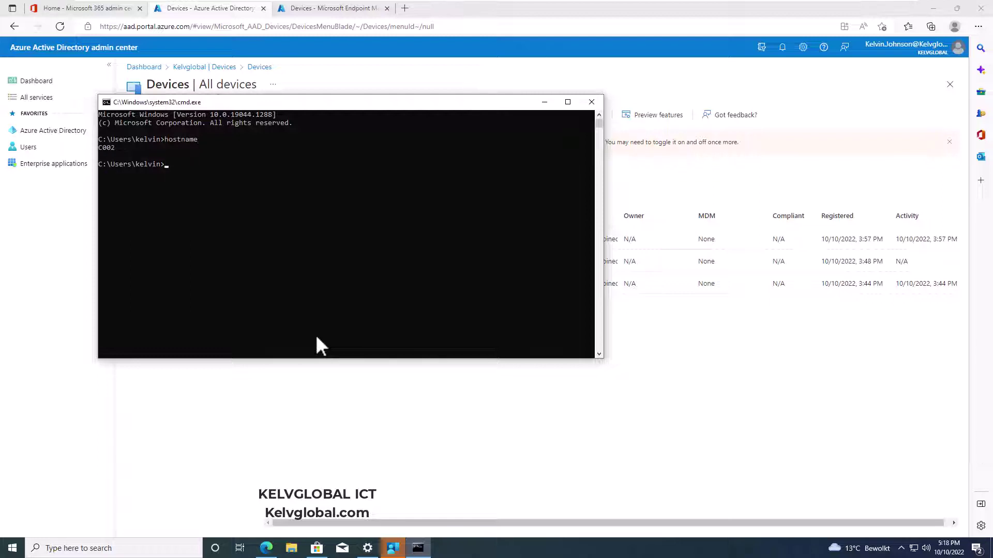
left_click(545, 102)
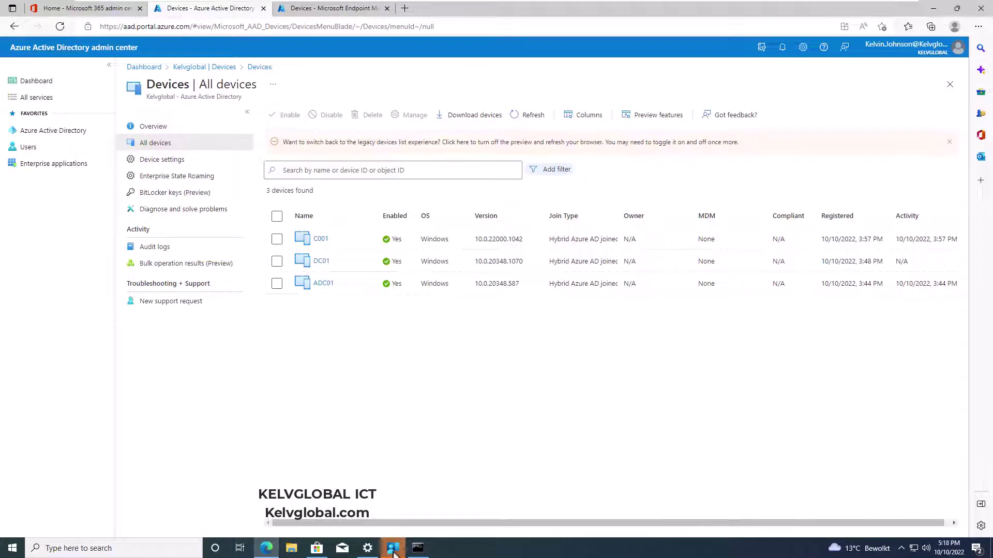
left_click(393, 548)
Enter the work account e-mail and password in Company Portal and accept staying signed in
left_click(381, 231)
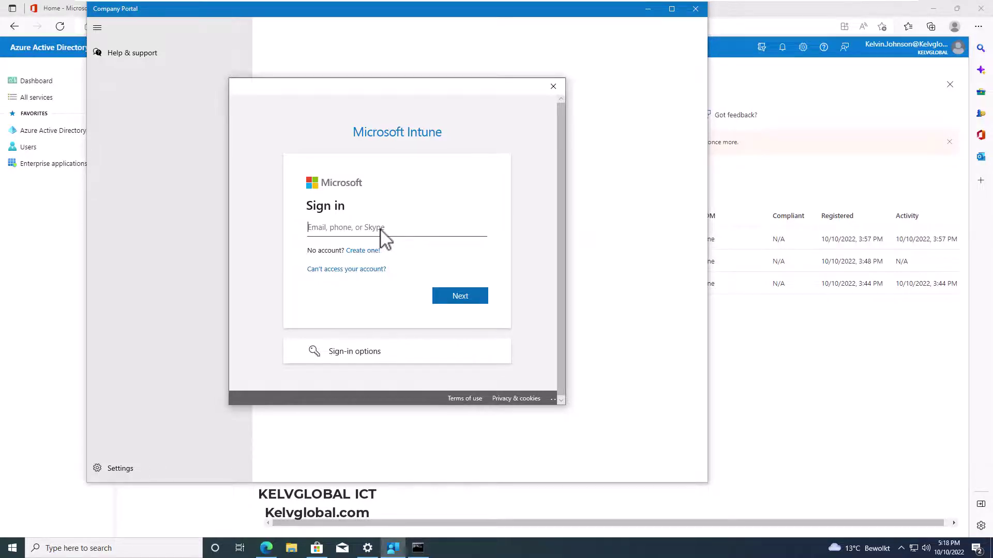
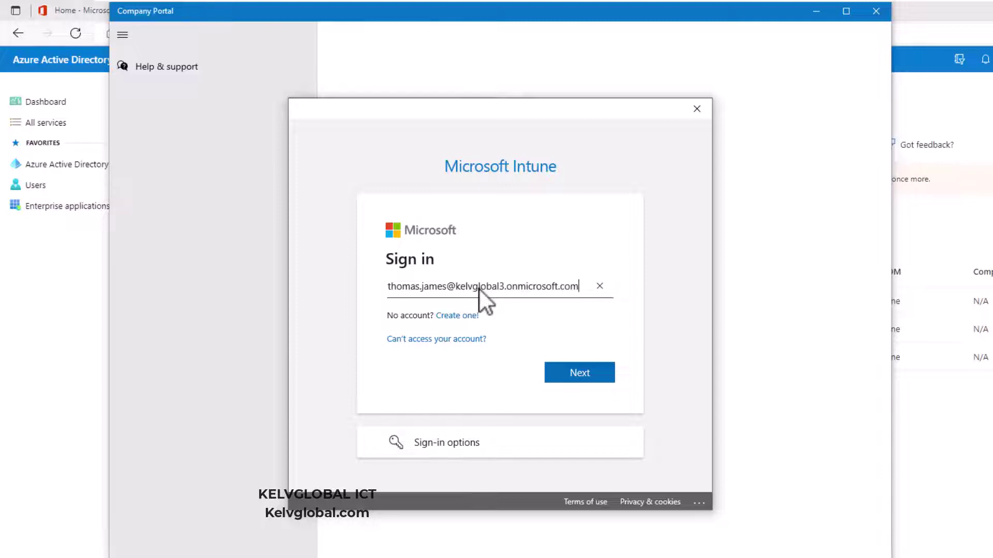
key("Return")
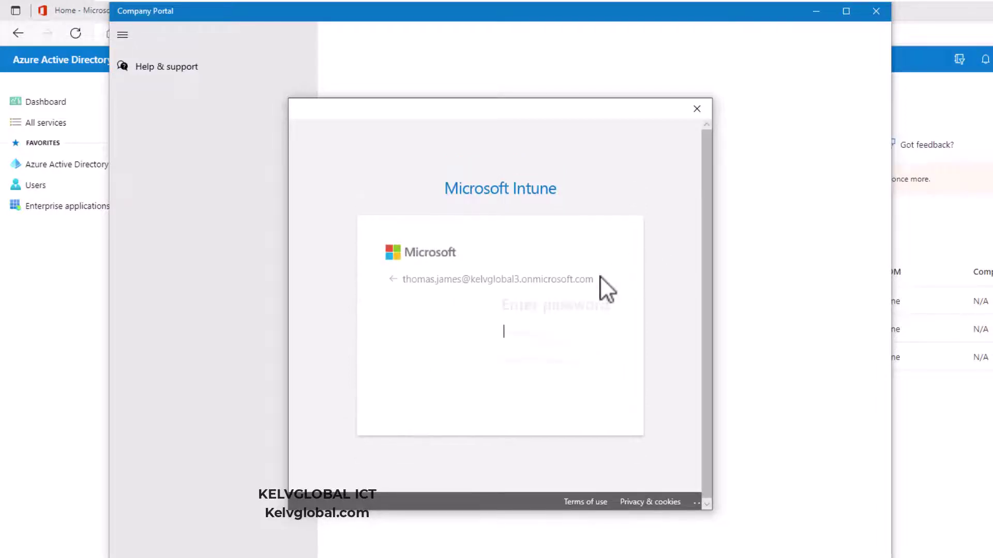
type("•••••••")
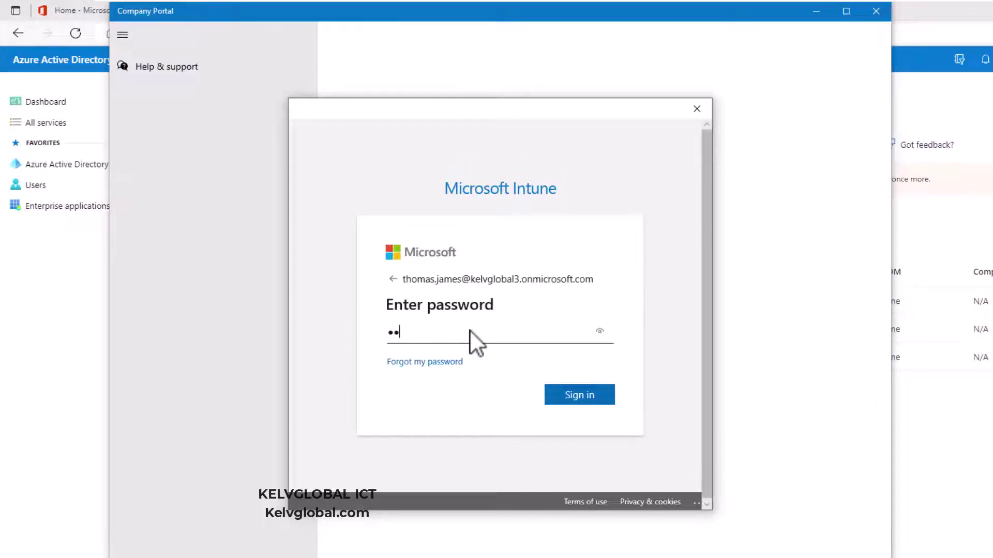
type("•")
key("Return")
left_click(620, 464)
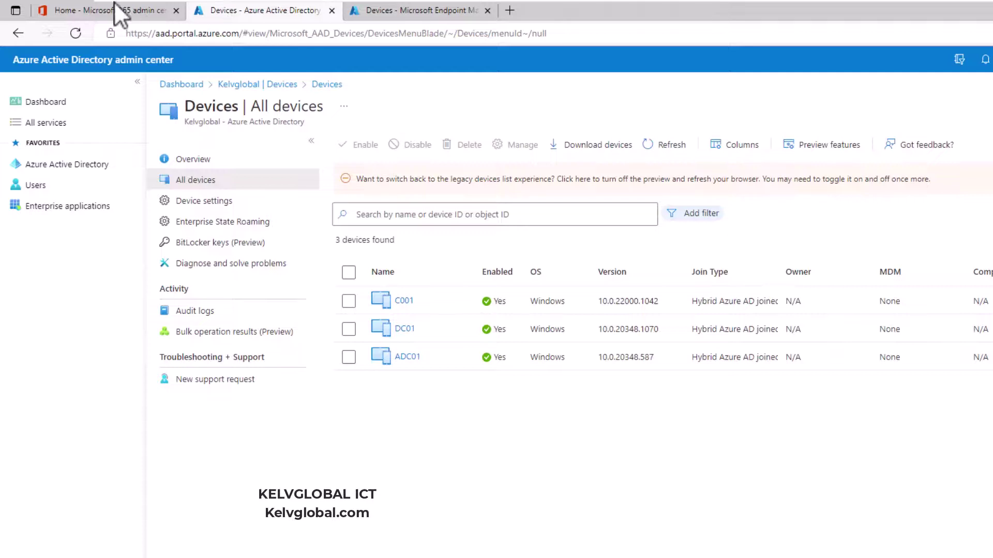
Review the six users under Active users in Microsoft 365 admin center, then minimize Edge
left_click(115, 10)
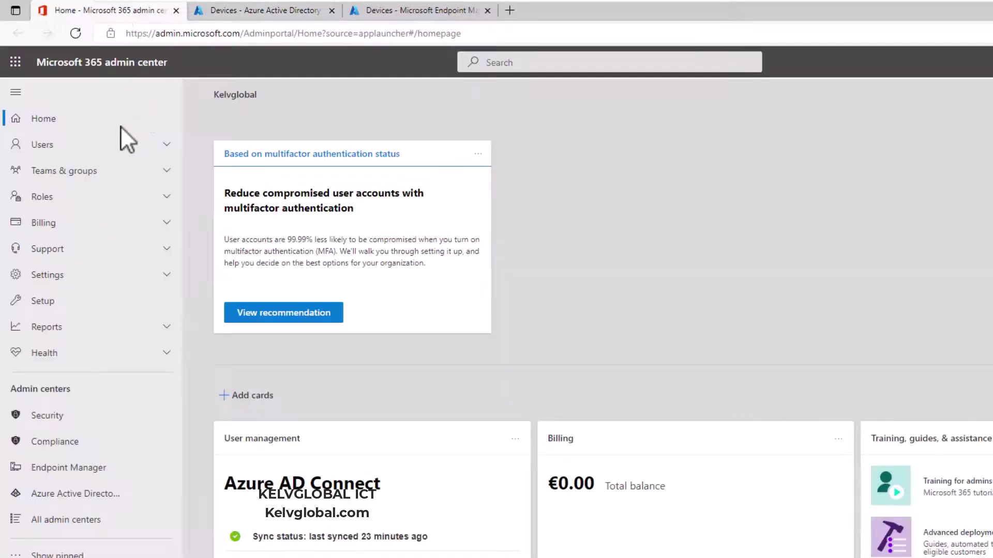
left_click(97, 144)
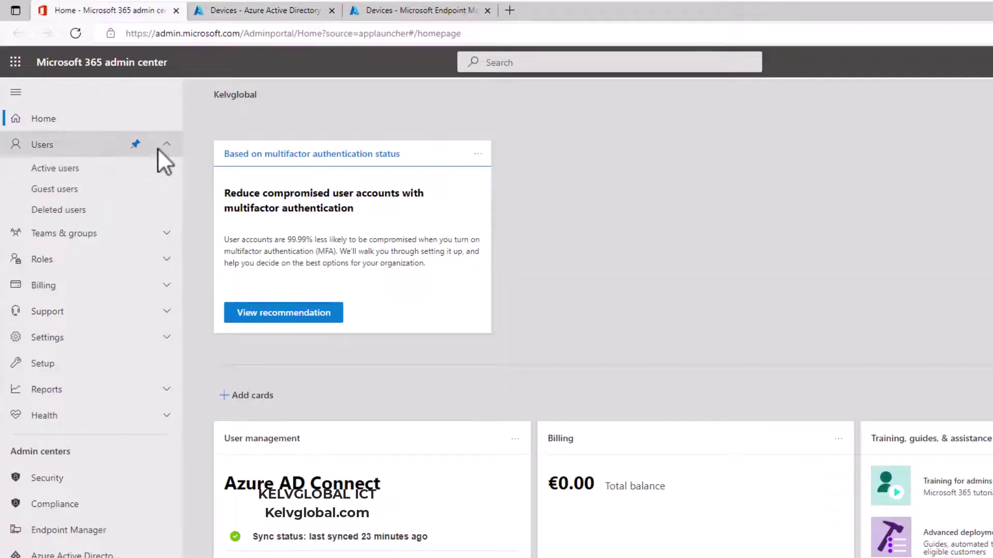
left_click(73, 170)
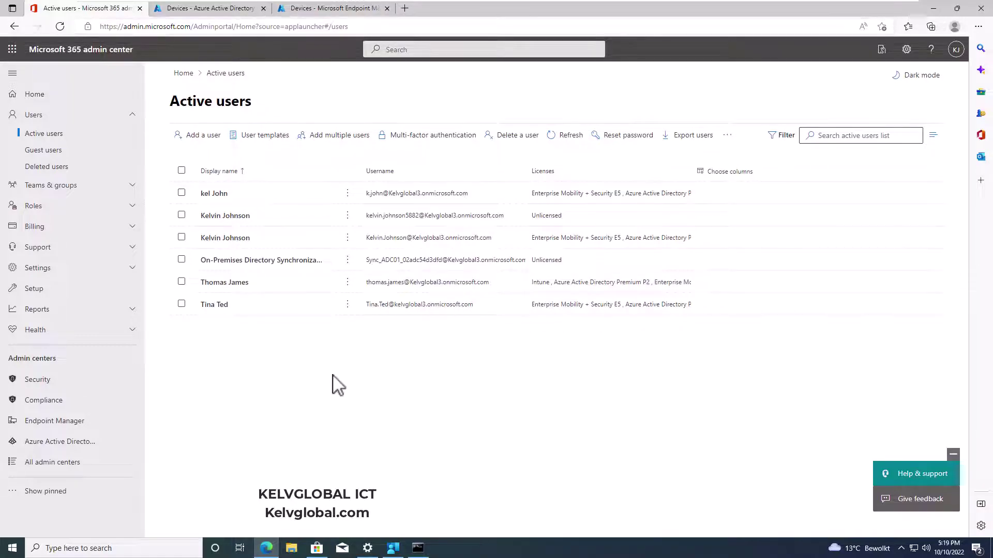
left_click(273, 551)
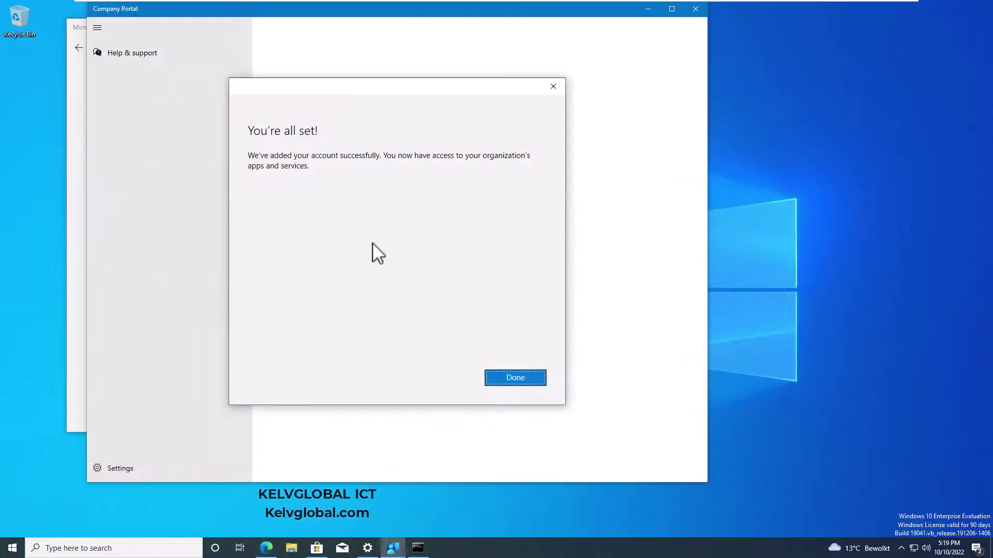
Dismiss the "You're all set!" dialog with Done
left_click(506, 378)
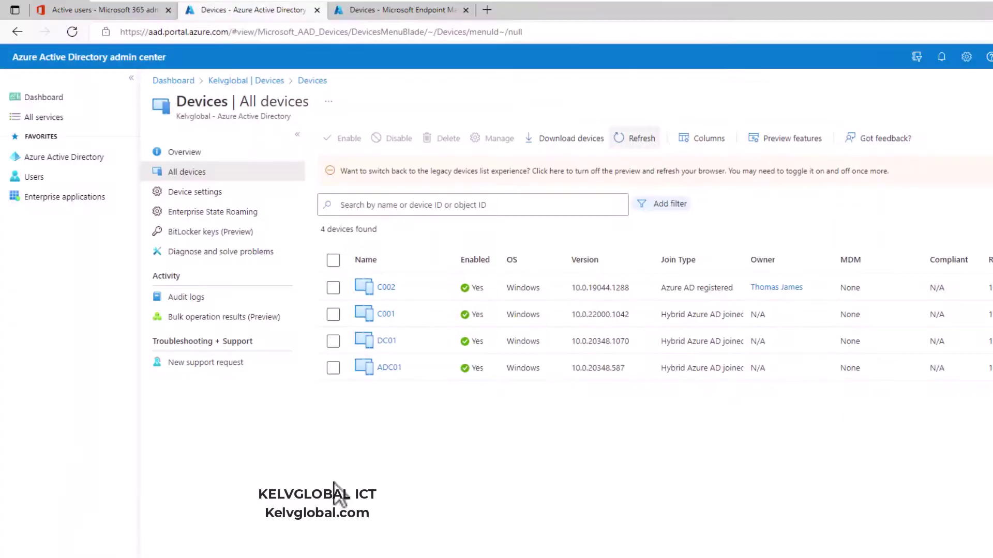
Refresh Azure AD devices to see C002 registered, then refresh Endpoint Manager showing 0 devices
left_click(641, 145)
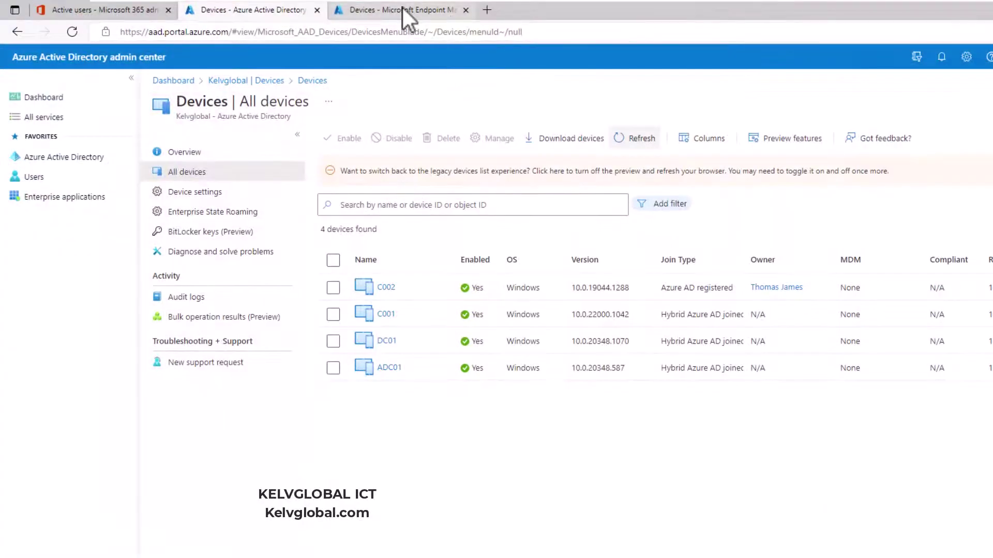
left_click(406, 15)
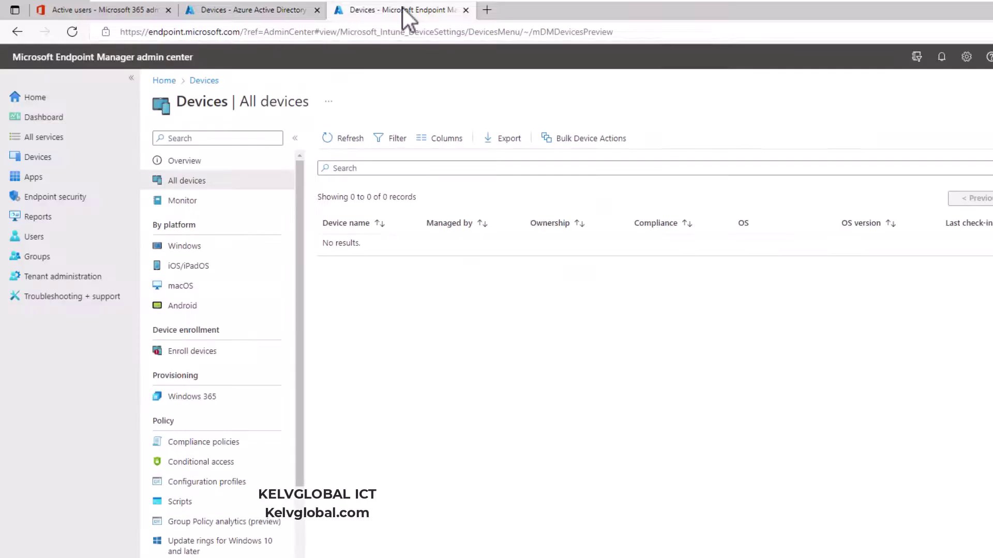
left_click(356, 140)
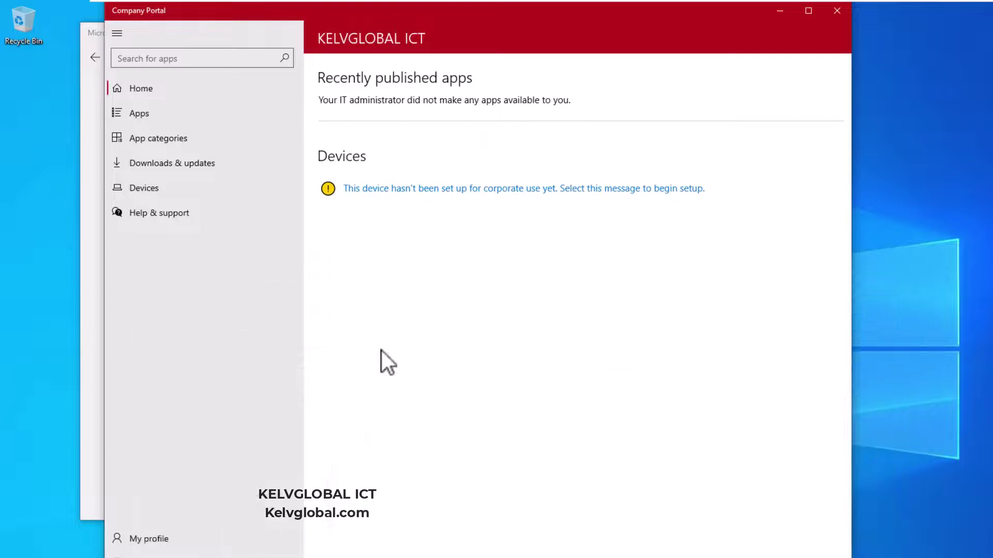
Start setup from the 'This device hasn't been set up' notice and choose Connect to work
left_click(455, 187)
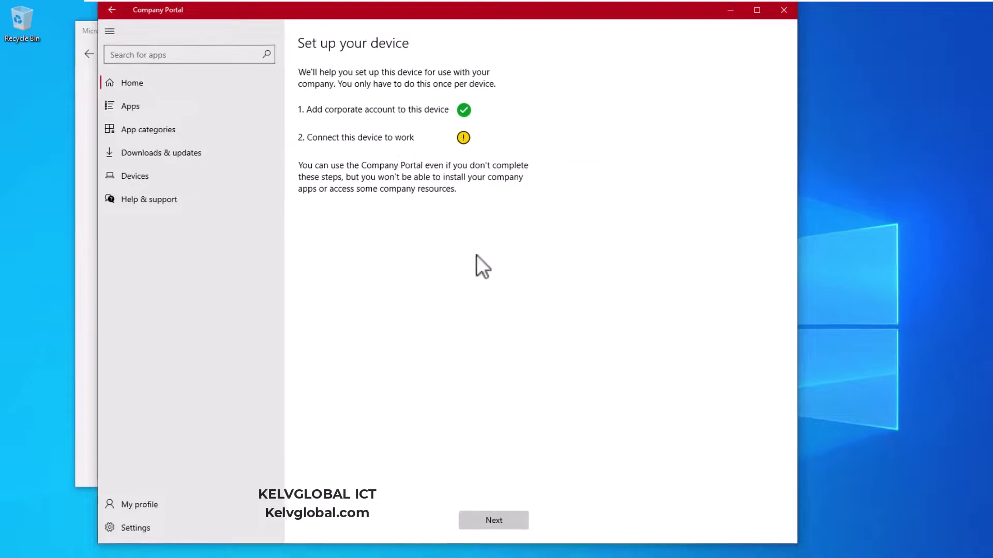
left_click(492, 522)
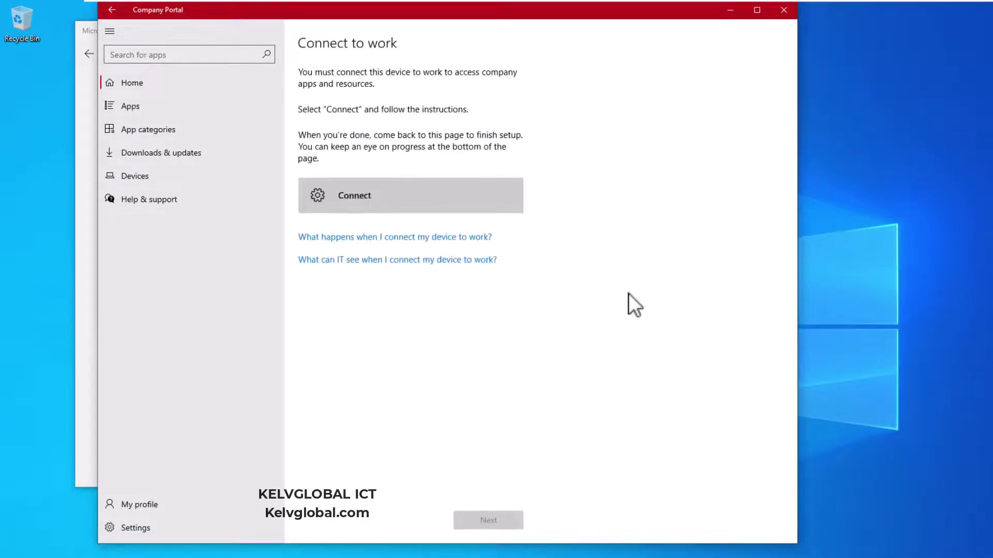
left_click(359, 200)
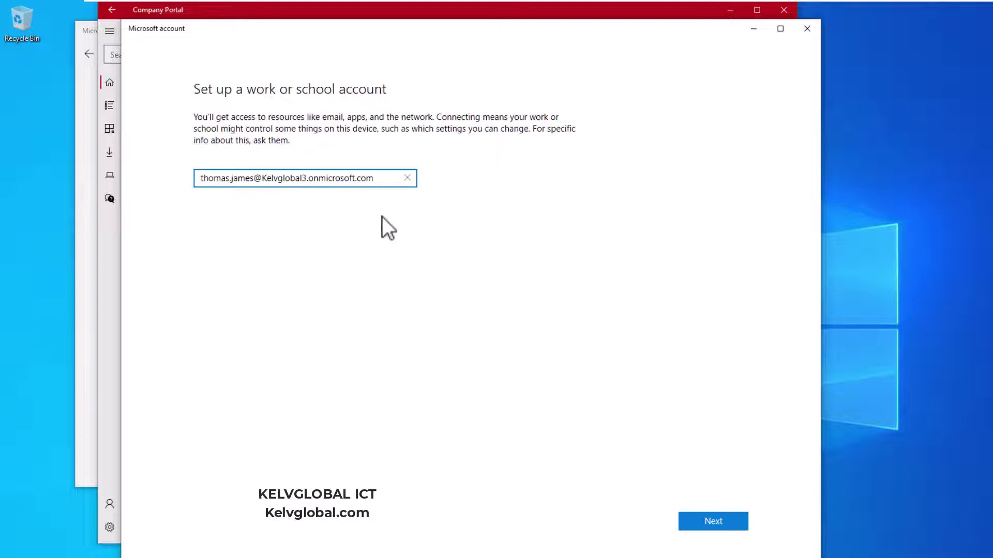
Sign in with the work account password, stay signed in, and acknowledge the setup notice
left_click(711, 515)
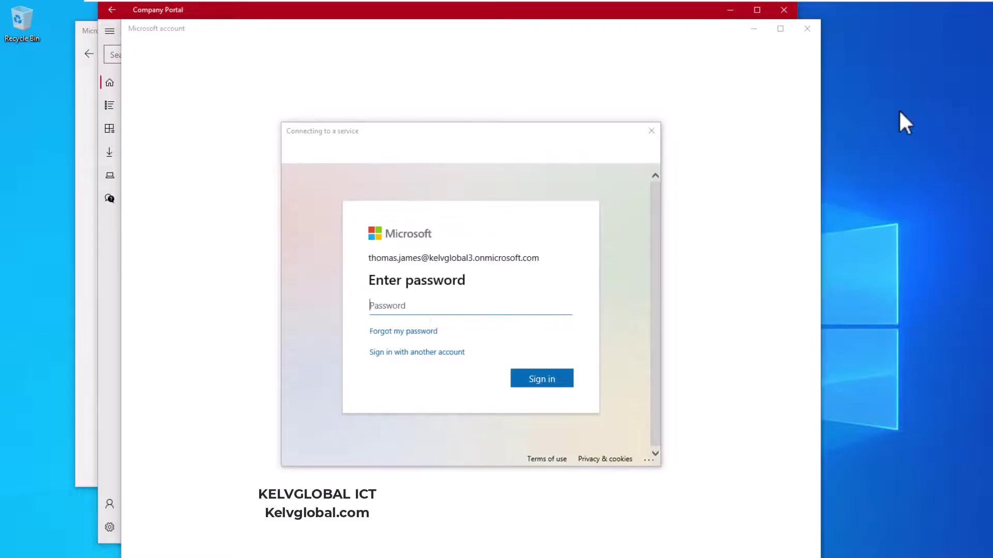
type("•••••••••")
left_click(532, 380)
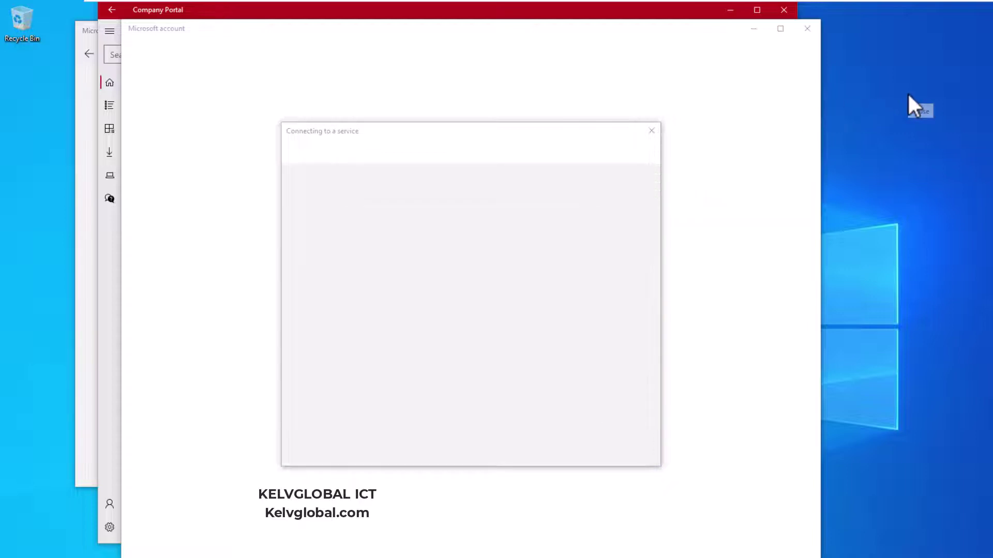
left_click(542, 373)
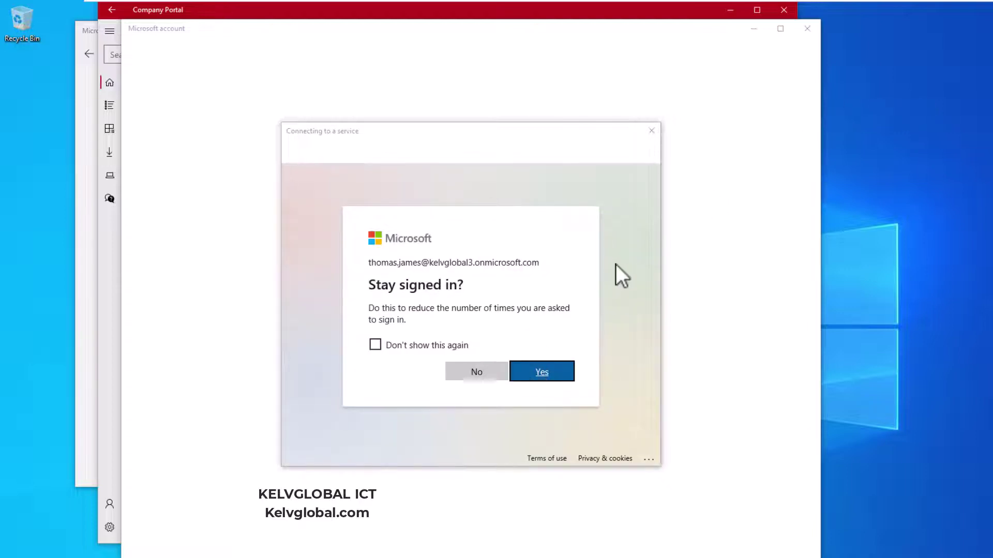
left_click(541, 370)
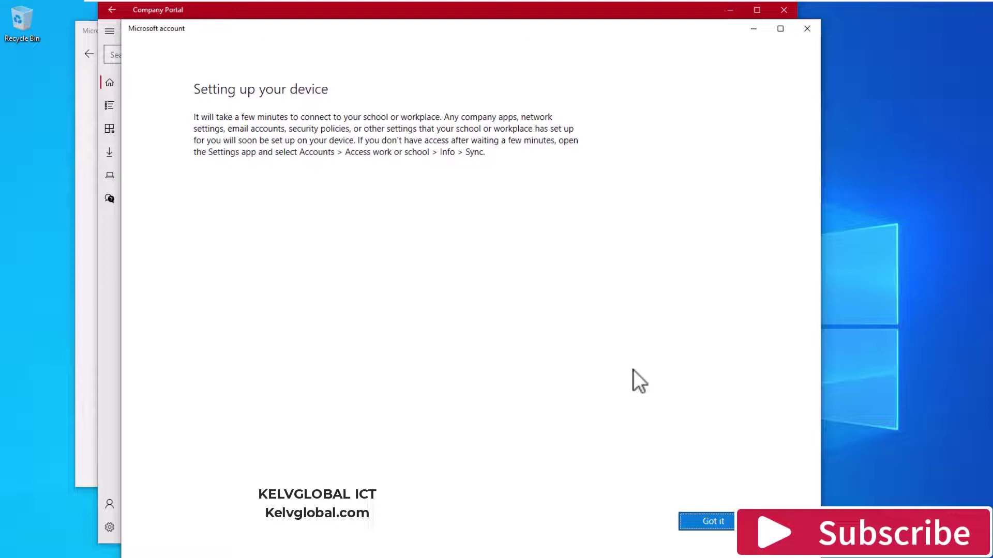
left_click(703, 522)
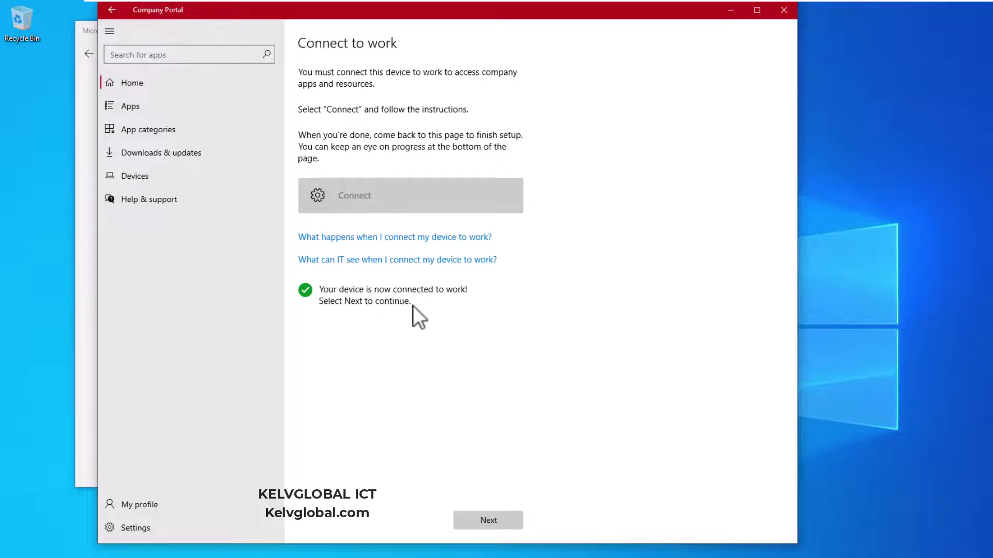
Finish Company Portal setup on the You're all set page and confirm C002 can access company resources
left_click(507, 517)
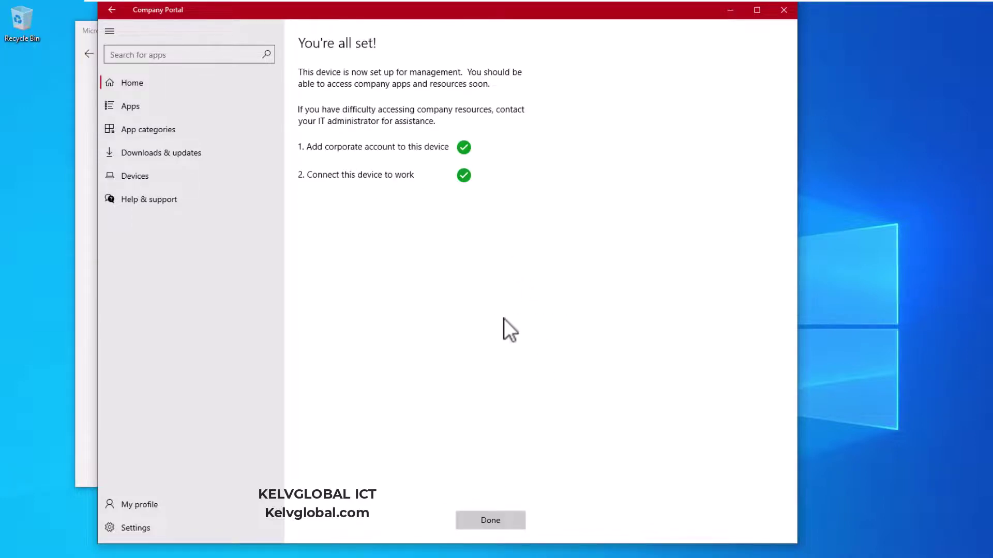
left_click(501, 517)
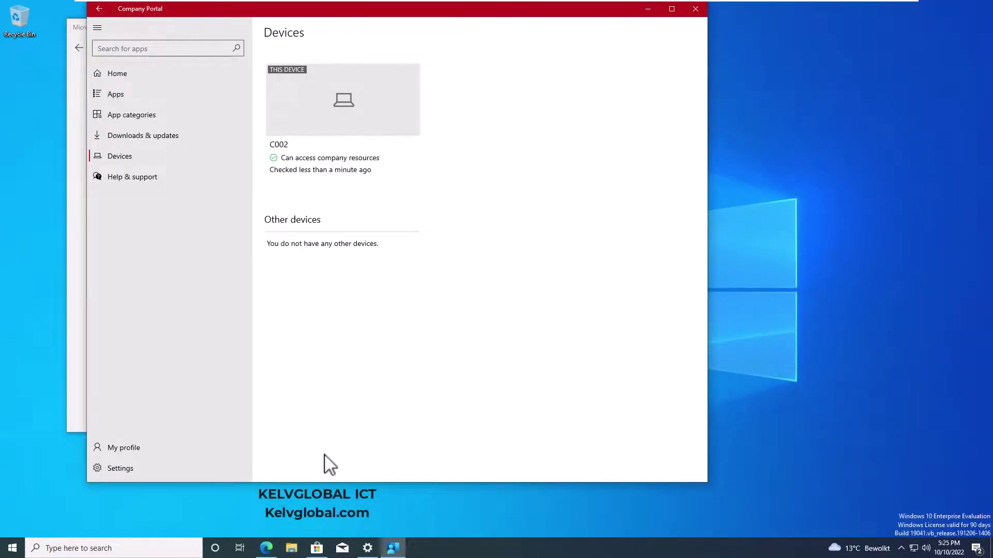
Refresh Endpoint Manager, Azure AD, then Endpoint Manager device lists to compare C002's enrollment status
left_click(266, 548)
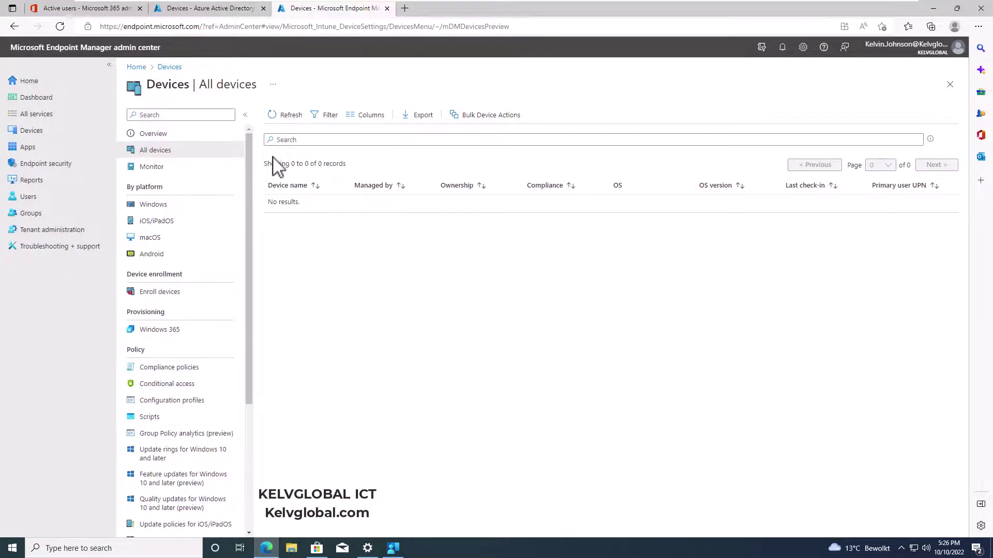
left_click(286, 115)
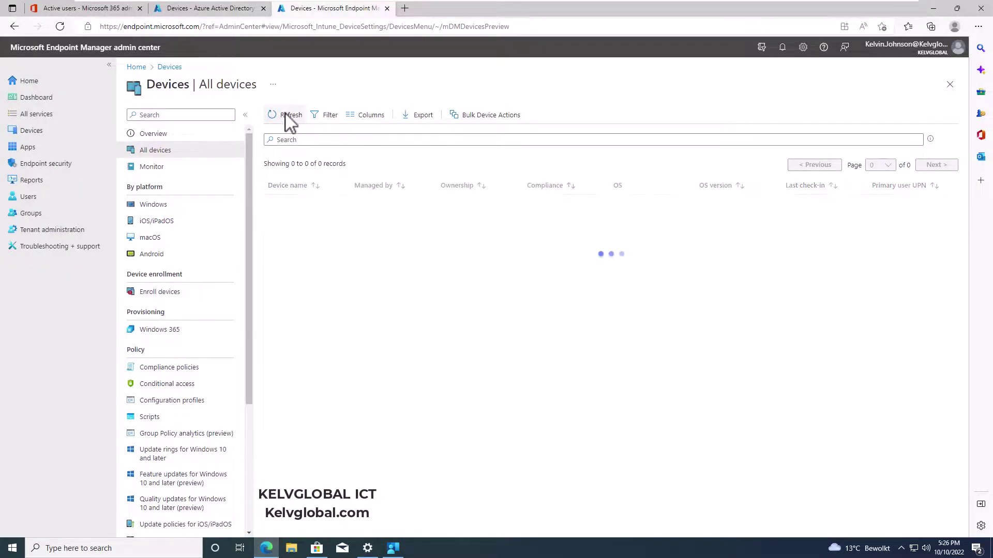
left_click(226, 9)
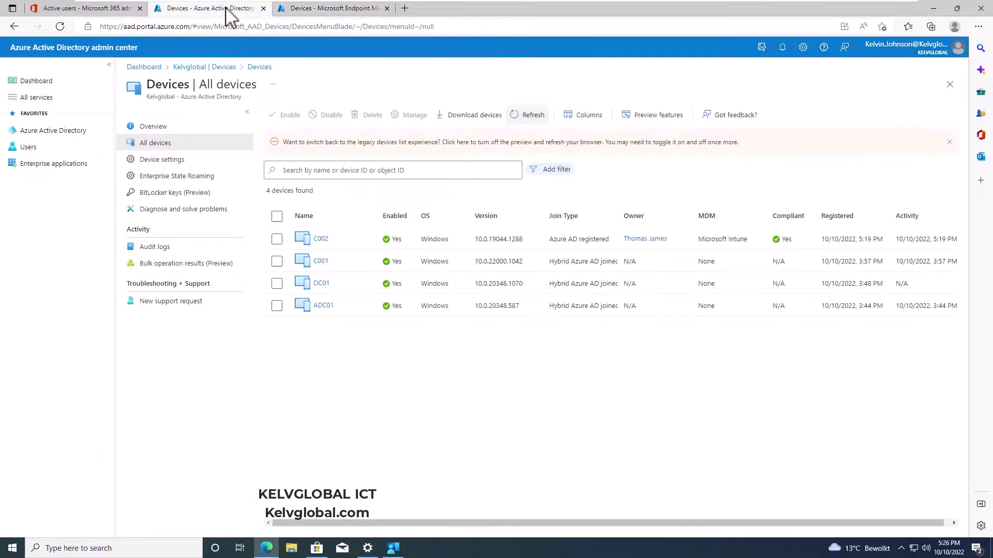
left_click(541, 119)
left_click(332, 9)
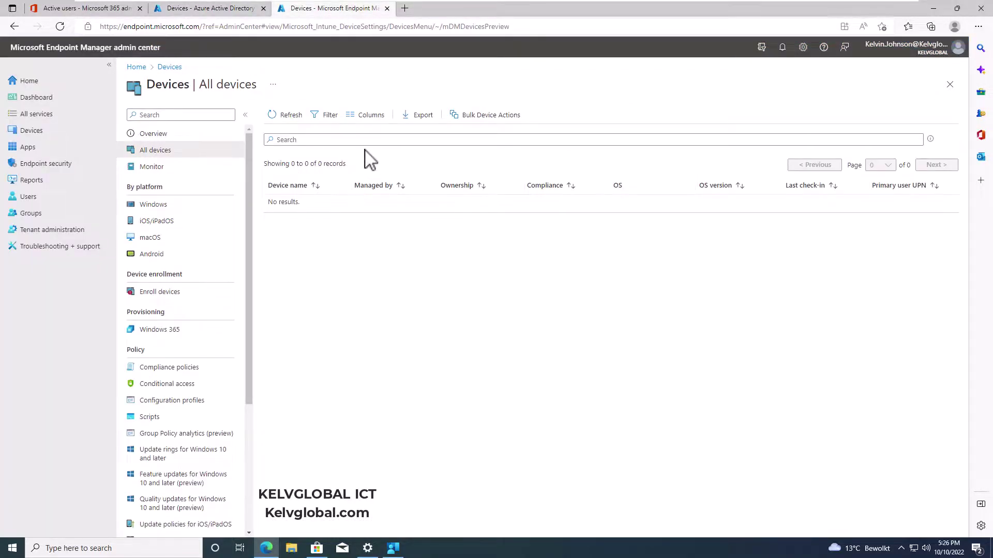
left_click(288, 115)
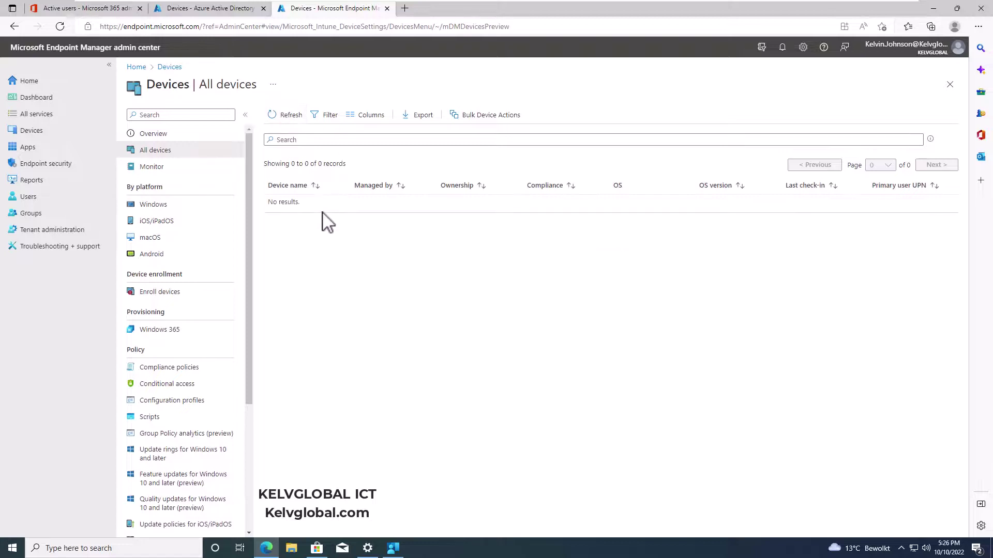